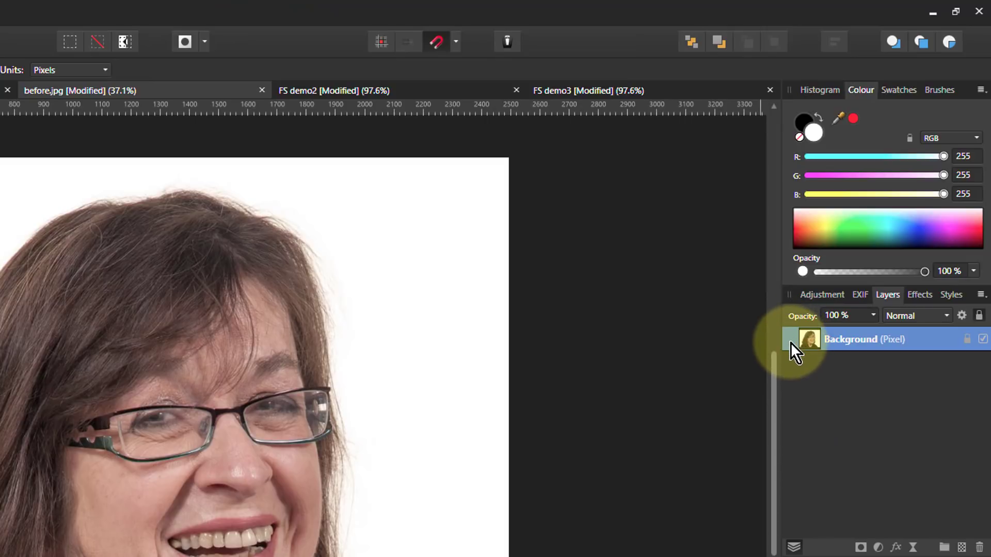
Duplicate the portrait layer, hide the top copy, and select the lower layer
key(ctrl+j)
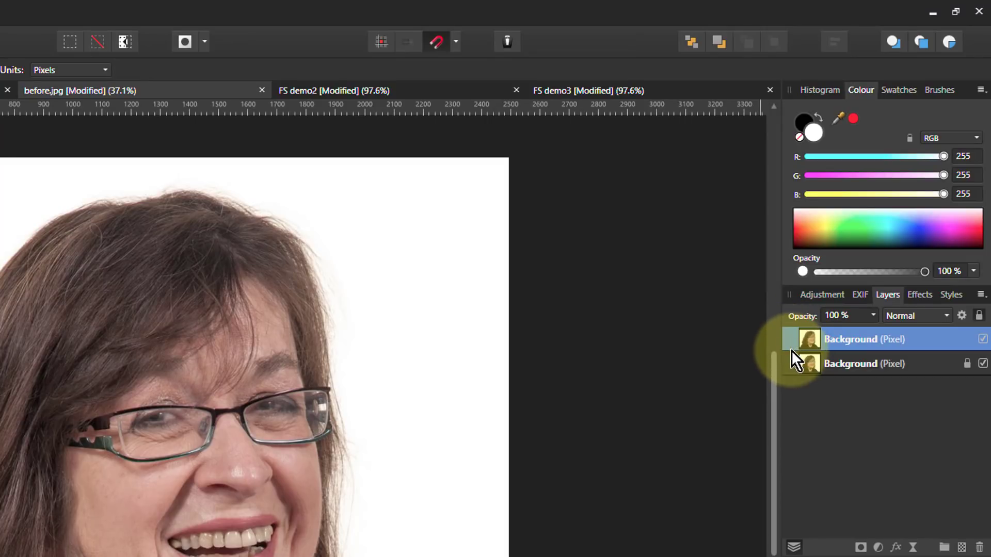
click(982, 339)
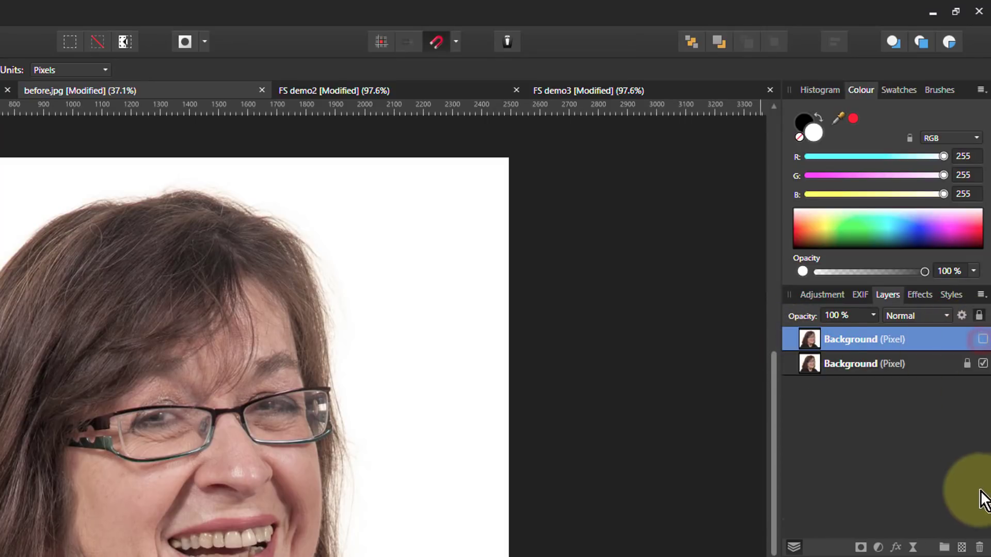
click(795, 364)
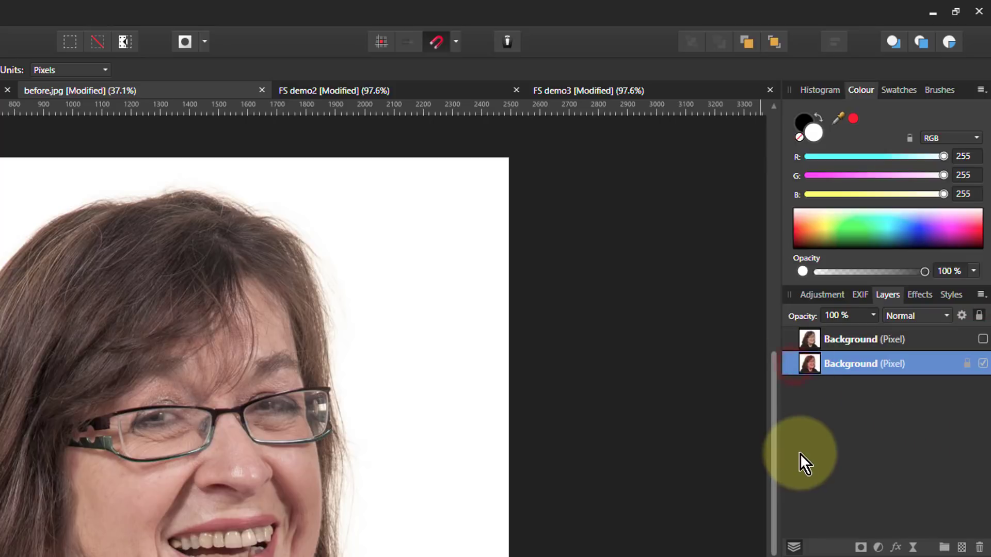
Give the lower Background layer a 5.9 px live Gaussian Blur with Preserve Alpha on
click(914, 547)
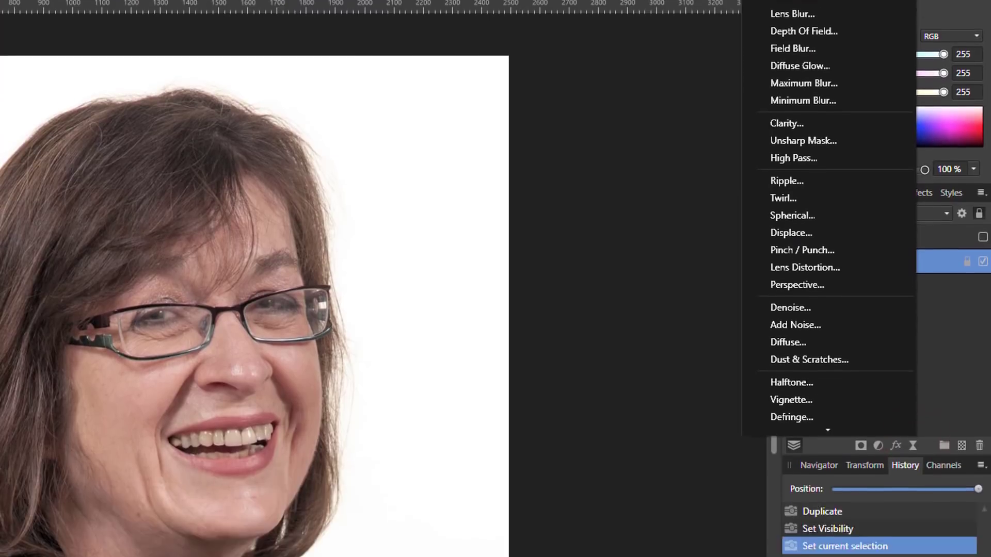
click(779, 8)
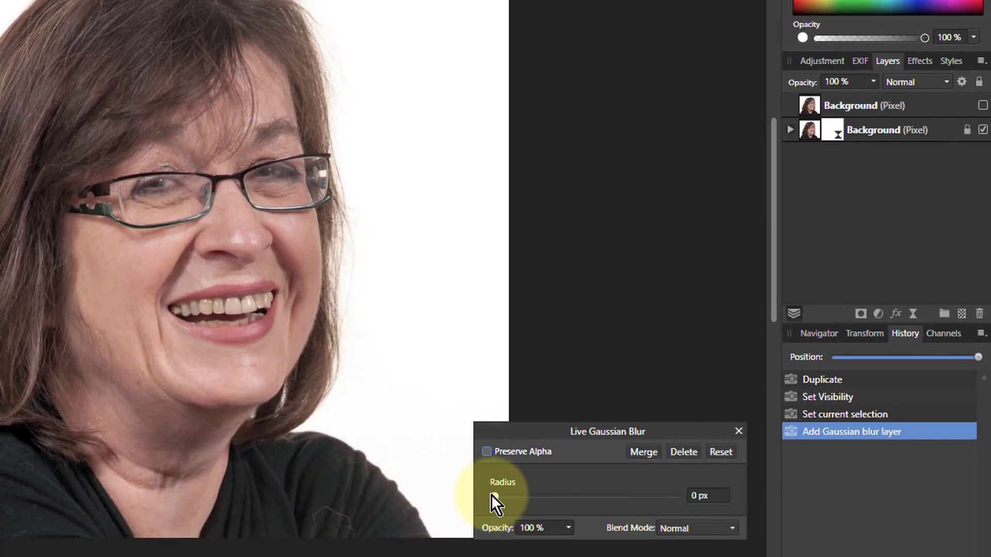
drag(494, 496, 556, 496)
click(486, 452)
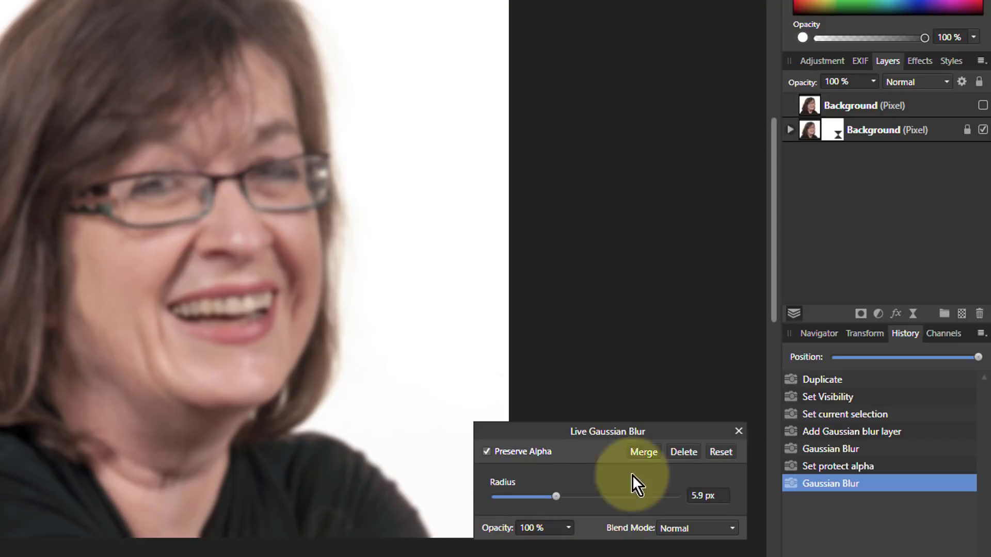
click(803, 135)
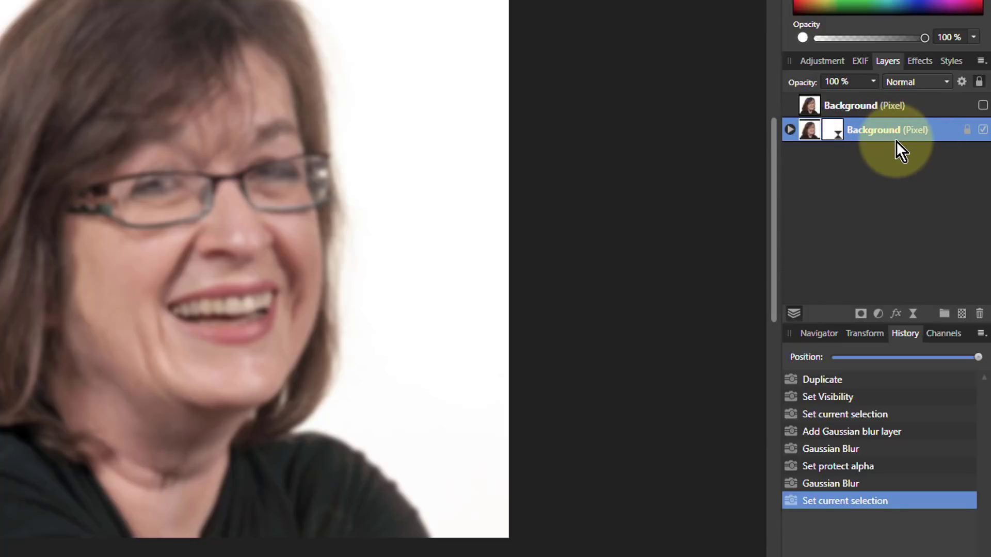
Duplicate and invert the blurred layer, then show the top portrait copy at 50% opacity
key(ctrl+j)
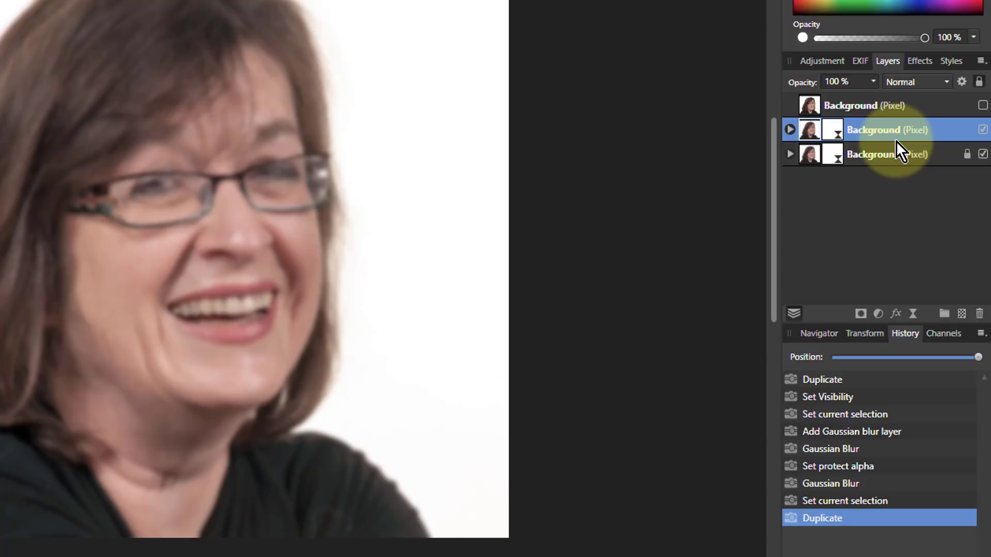
key(ctrl+i)
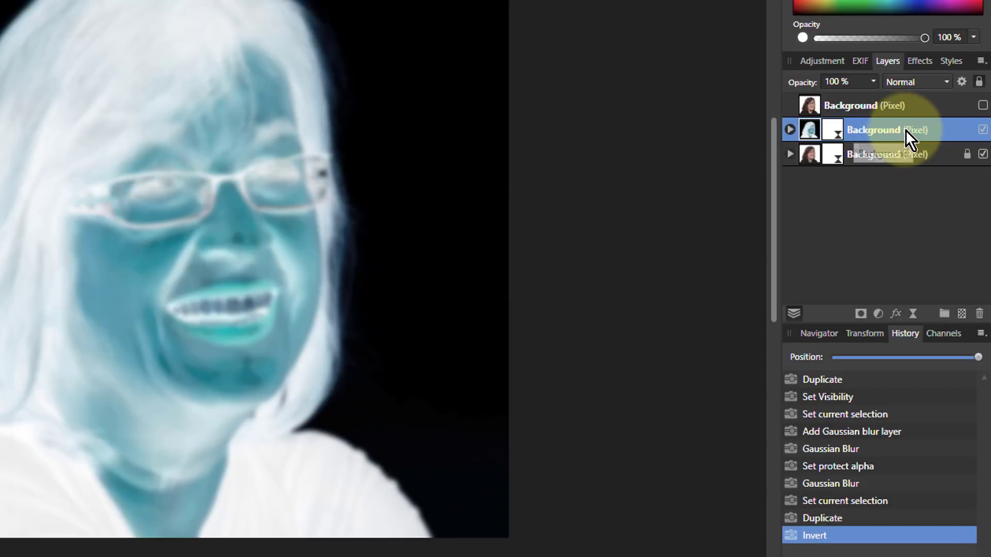
click(980, 105)
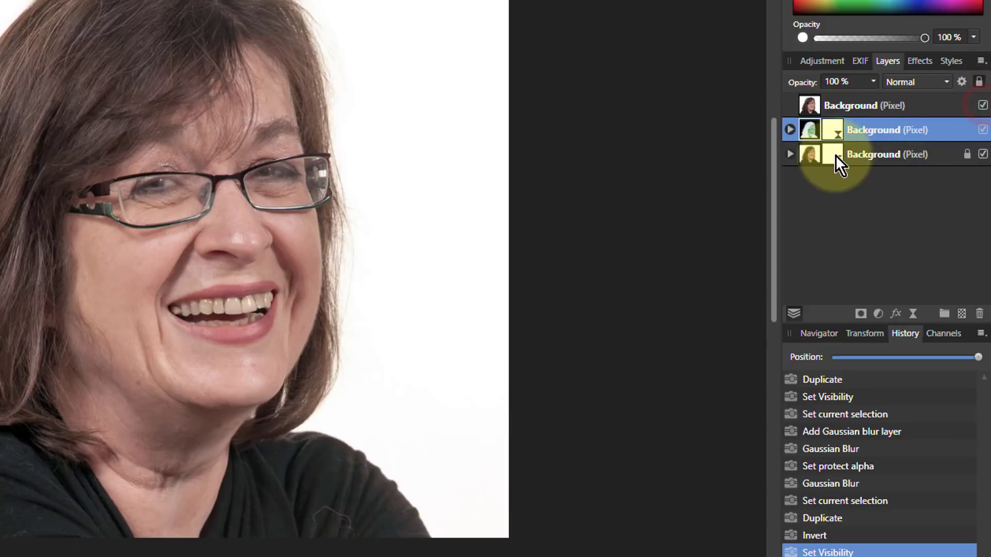
click(808, 109)
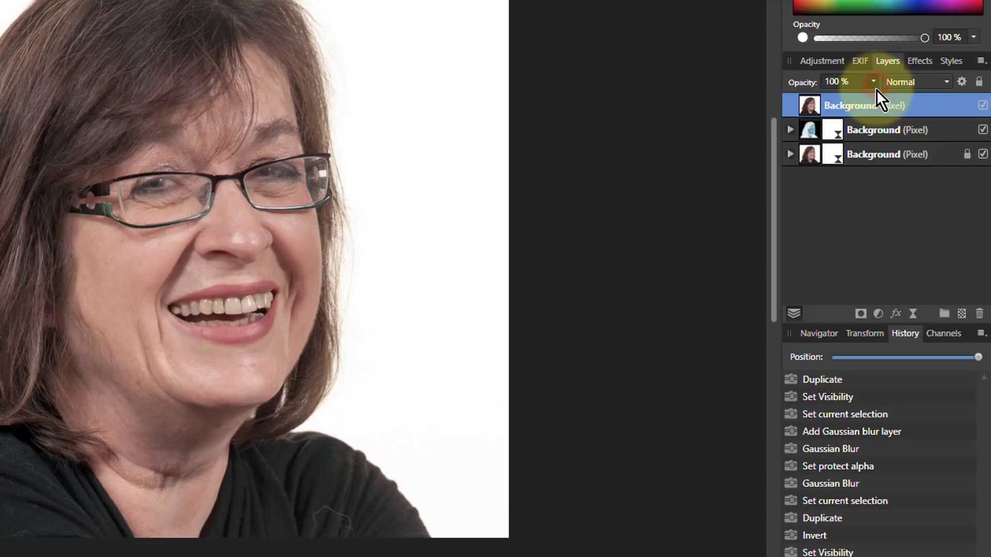
drag(876, 92, 823, 104)
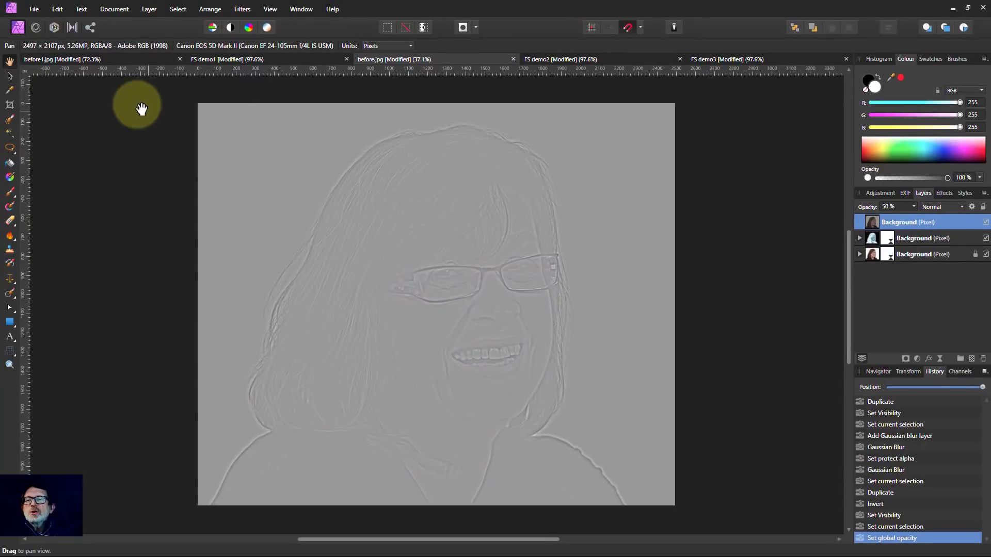
In before1.jpg, set the top layer to 100% opacity, hide it, and select the cyan-magenta layer
click(91, 58)
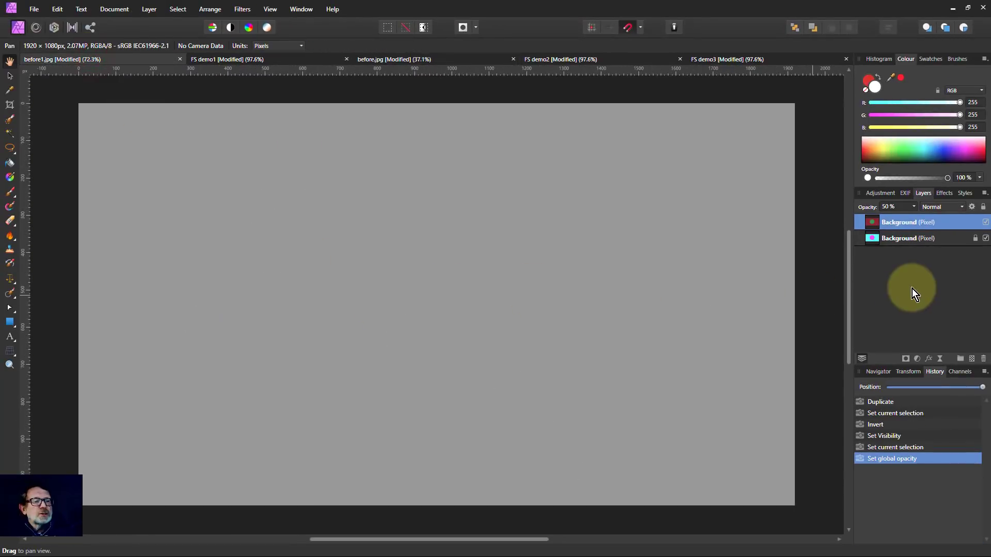
click(914, 207)
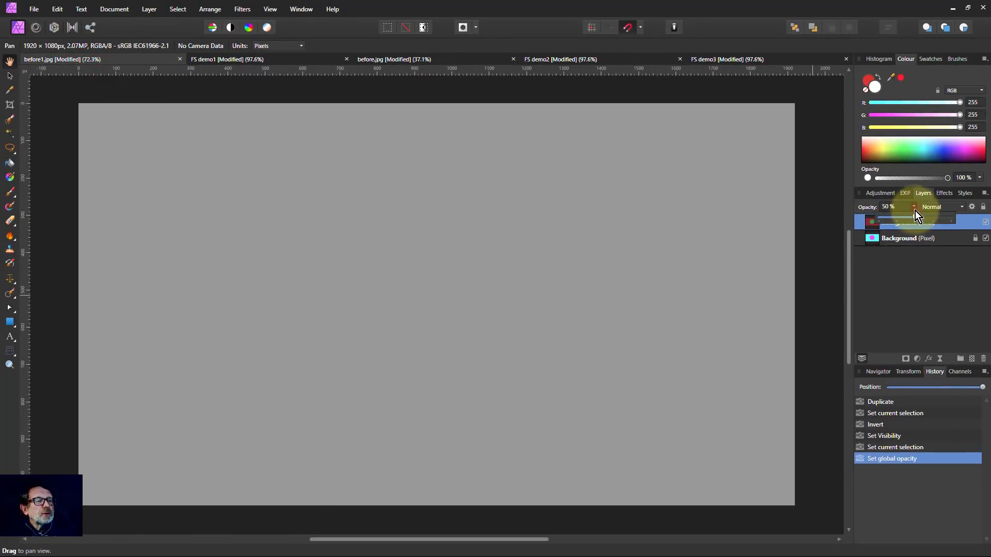
drag(914, 210, 973, 229)
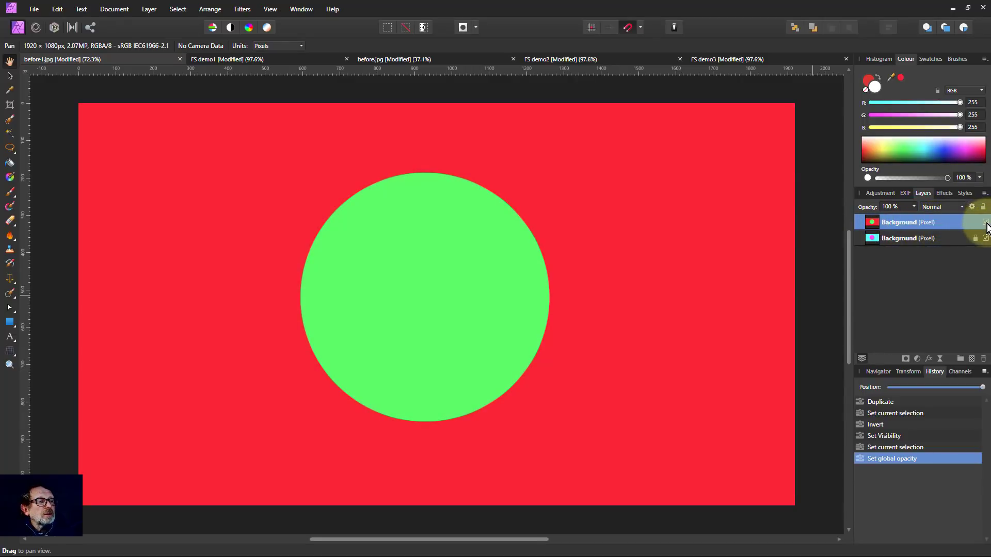
click(985, 221)
click(868, 239)
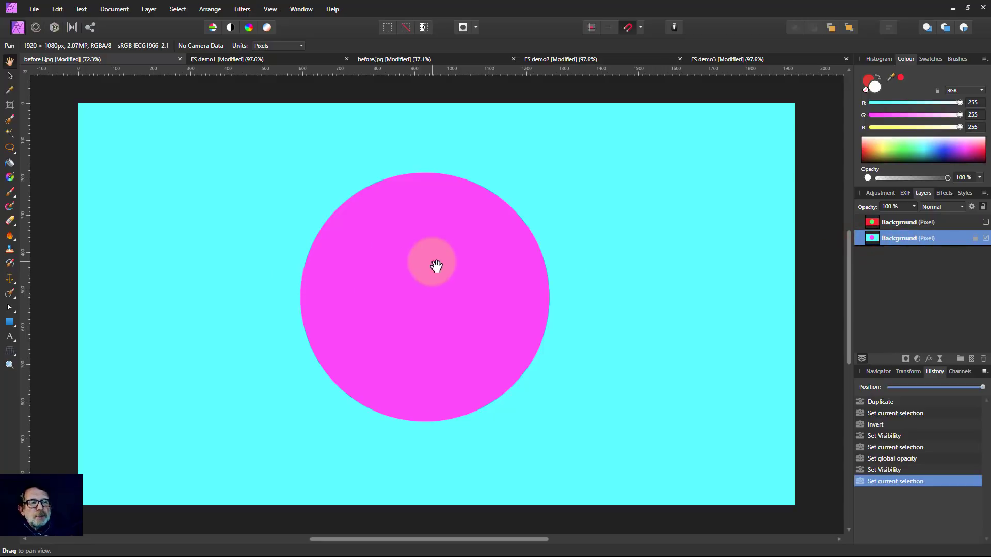
Paint a red squiggle with the Paint Brush on the lower layer and show the top inverted layer
click(10, 192)
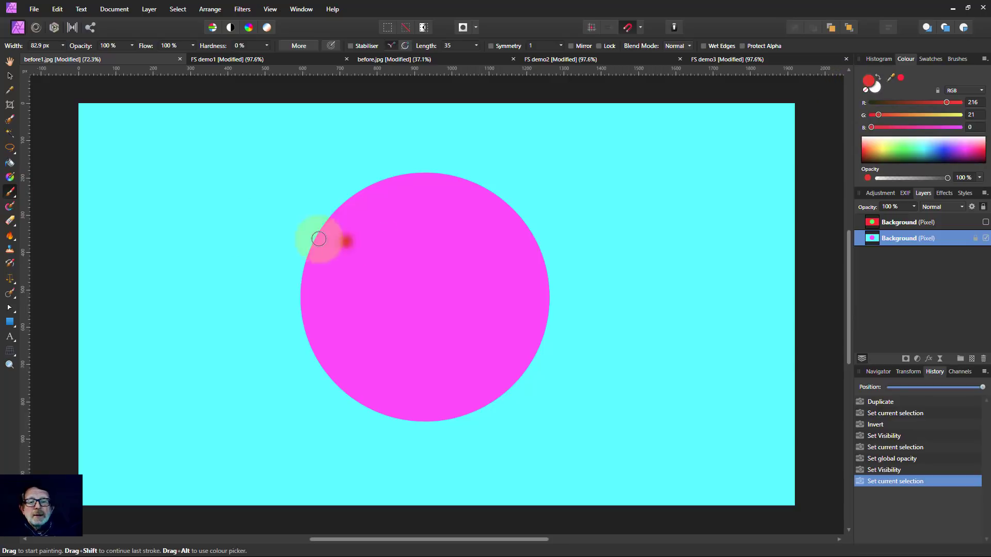
mouse_move(243, 178)
mouse_down()
mouse_move(160, 182)
mouse_move(225, 221)
mouse_move(169, 255)
mouse_move(161, 334)
mouse_move(190, 415)
mouse_move(170, 433)
mouse_up()
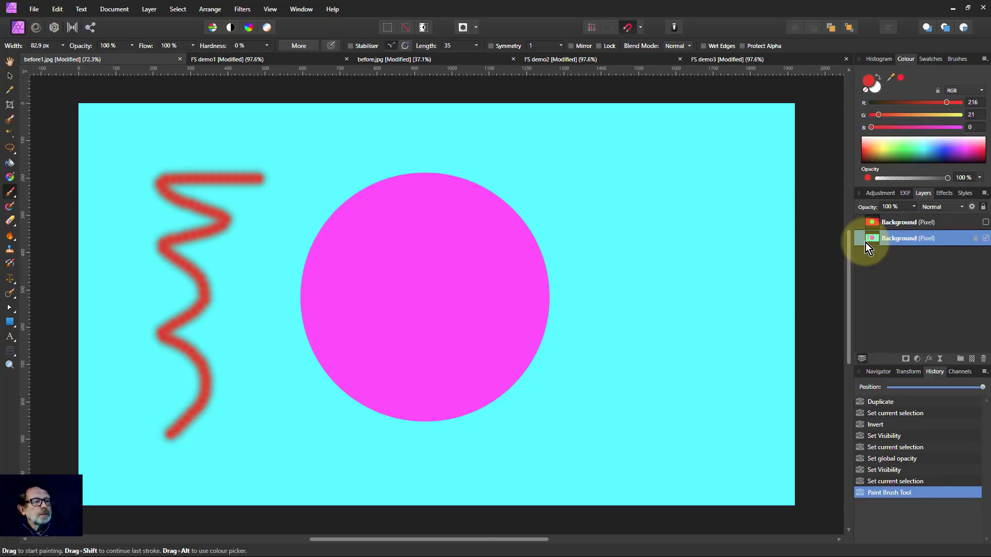
click(922, 224)
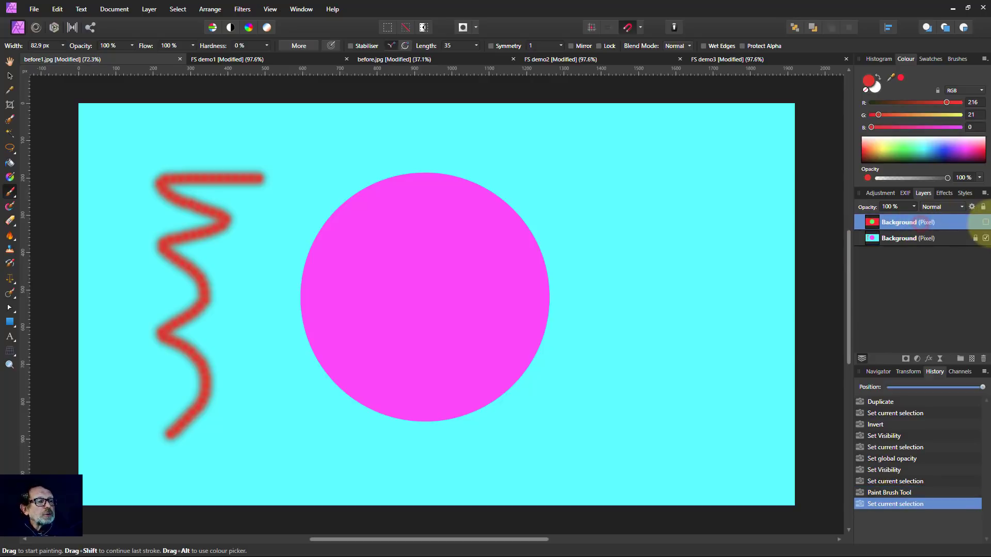
click(984, 222)
Set the top layer's opacity to 50% so the image turns grey, then switch to FS demo2
click(914, 208)
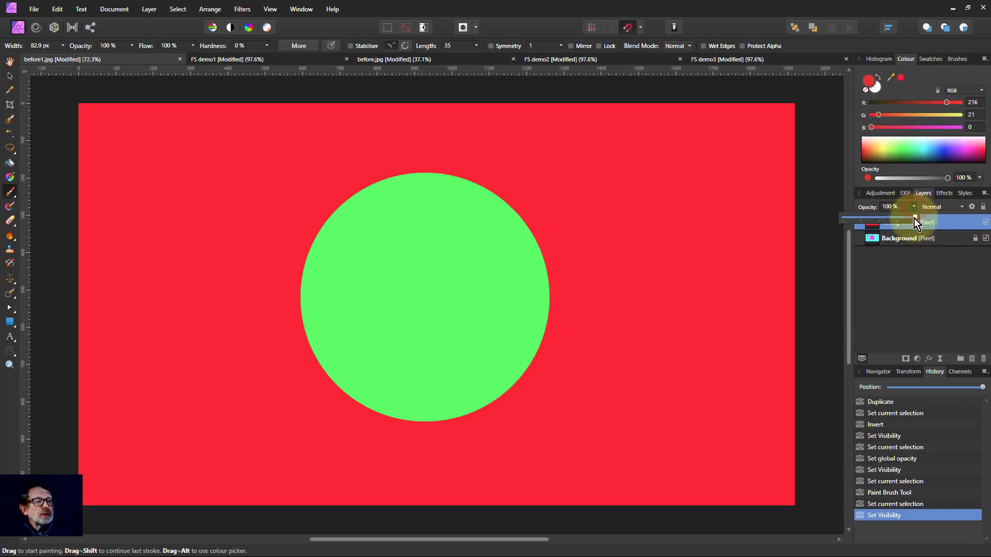
drag(914, 218, 879, 224)
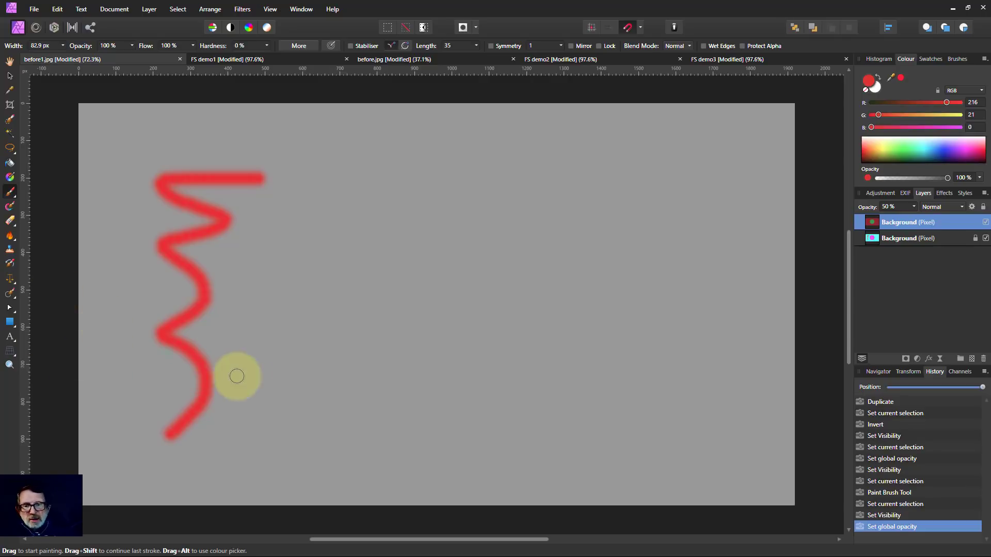
drag(356, 237, 367, 222)
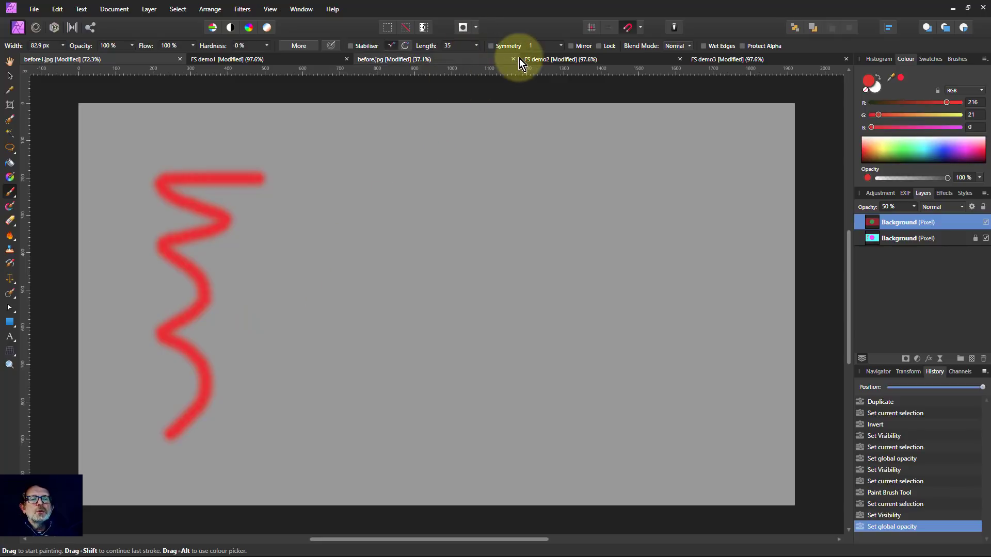
click(555, 58)
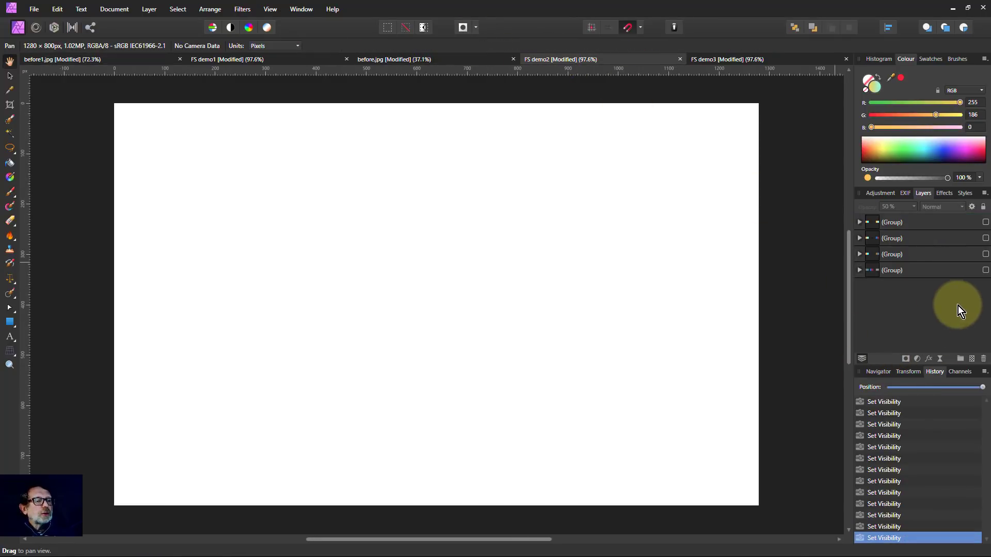
Show the Blur, Invert, 50% and fourth example row groups in FS demo2
click(986, 222)
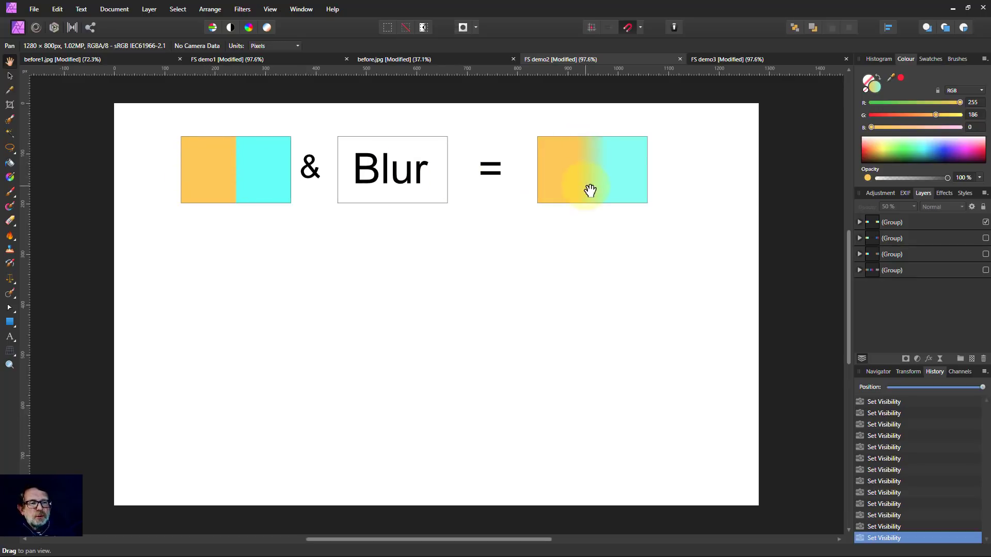
click(985, 238)
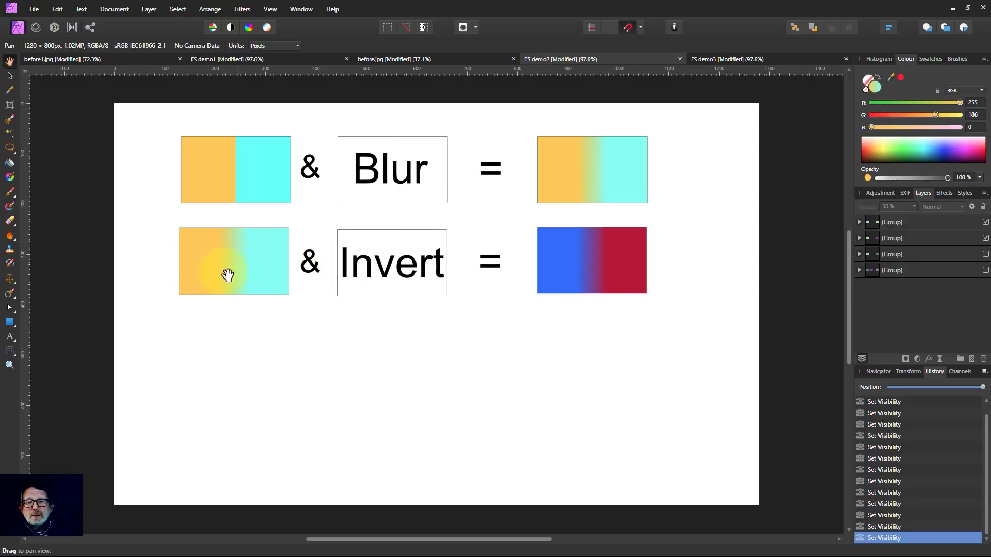
click(984, 254)
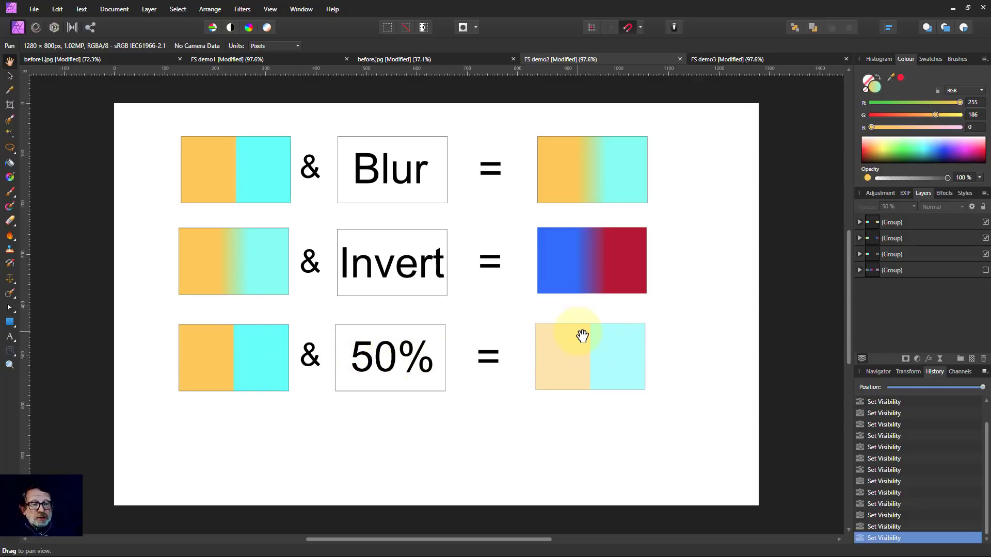
click(985, 271)
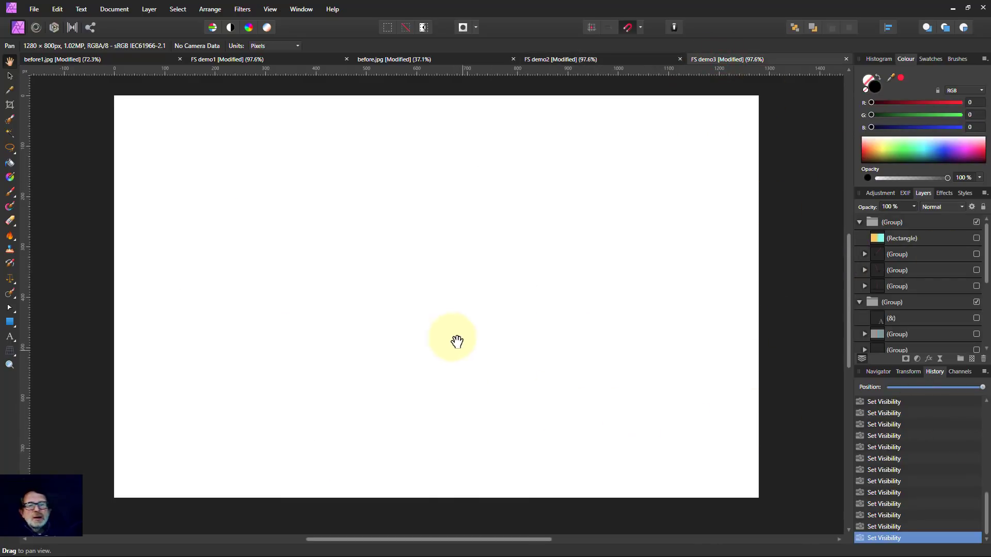
Make the gradient rectangle, the y label and the b = ax+(1-a)y formula visible in FS demo3
click(976, 238)
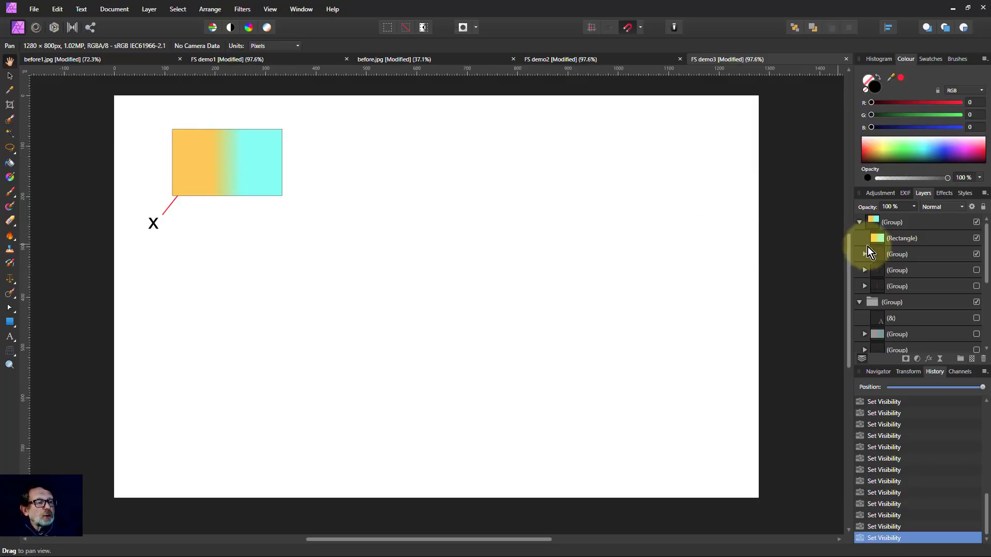
click(976, 270)
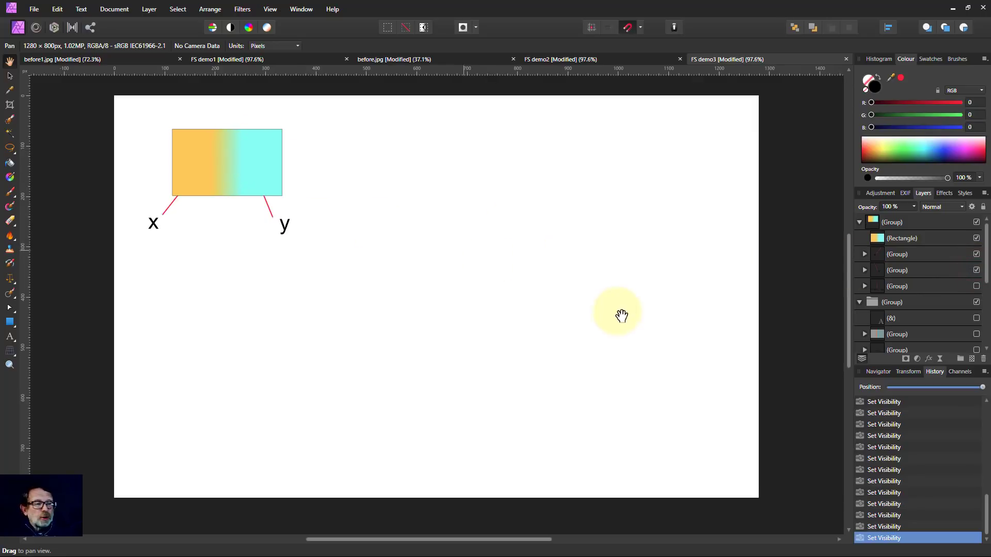
click(976, 286)
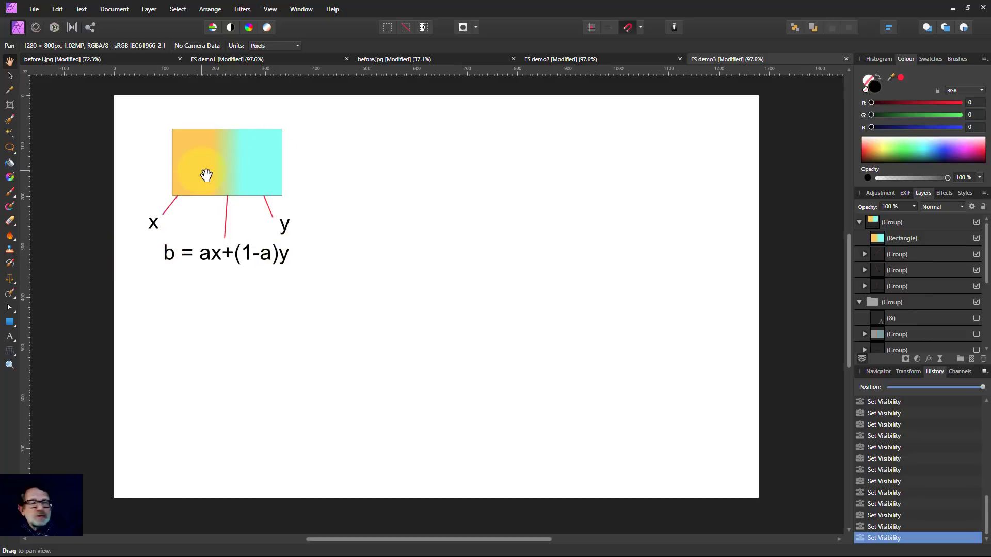
Show the ampersand, the grey result rectangle, and the formulas c = (1-b)/2 + d/2 and d
click(976, 318)
scroll(976, 318, down, 2)
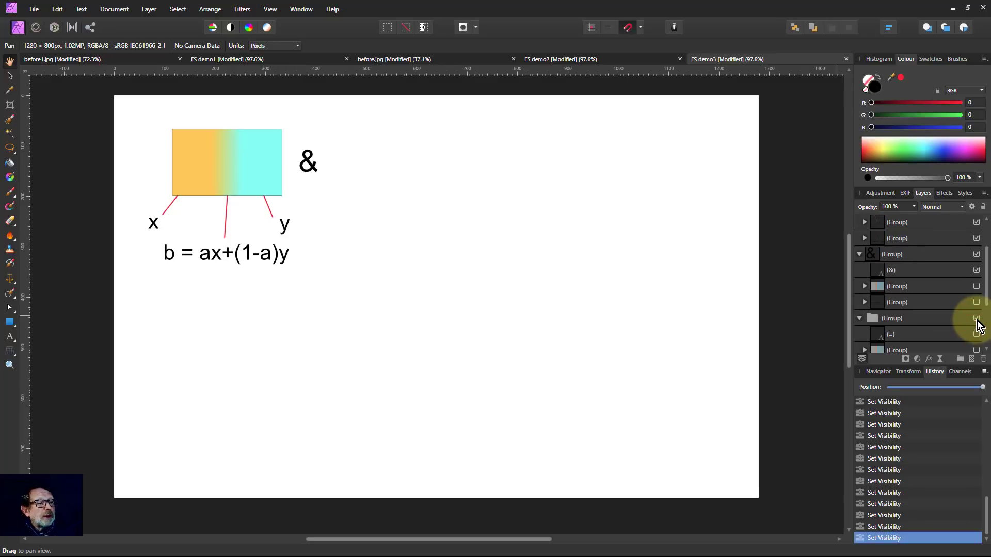
click(976, 286)
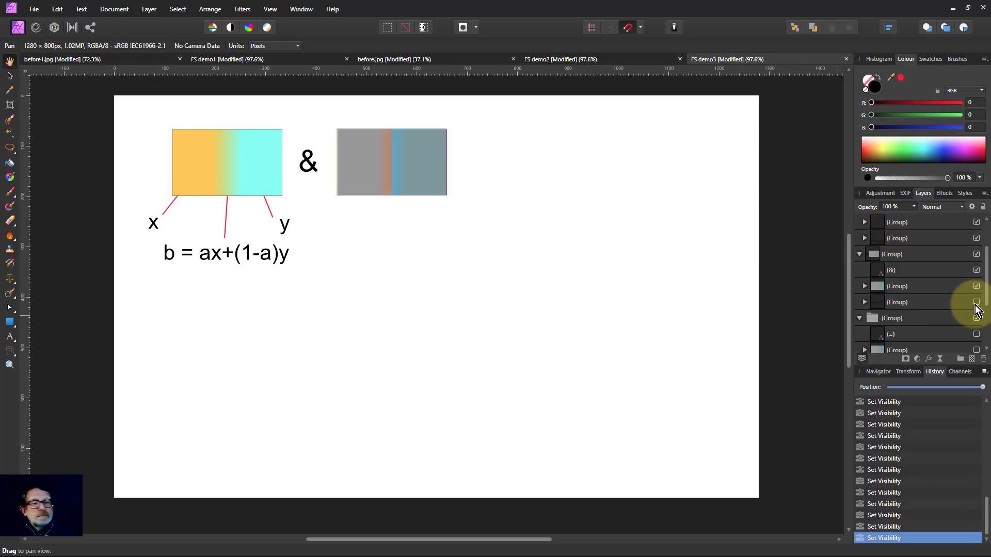
click(976, 302)
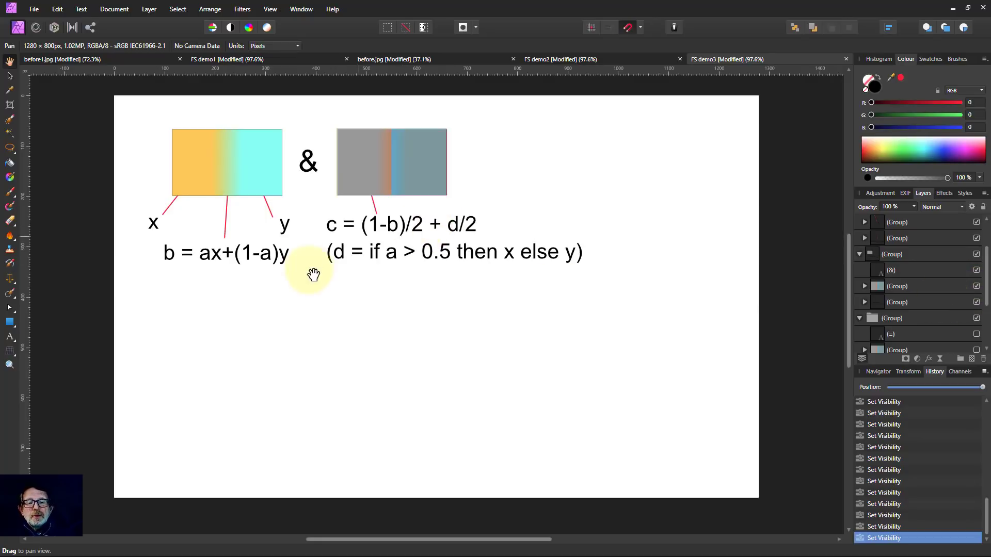